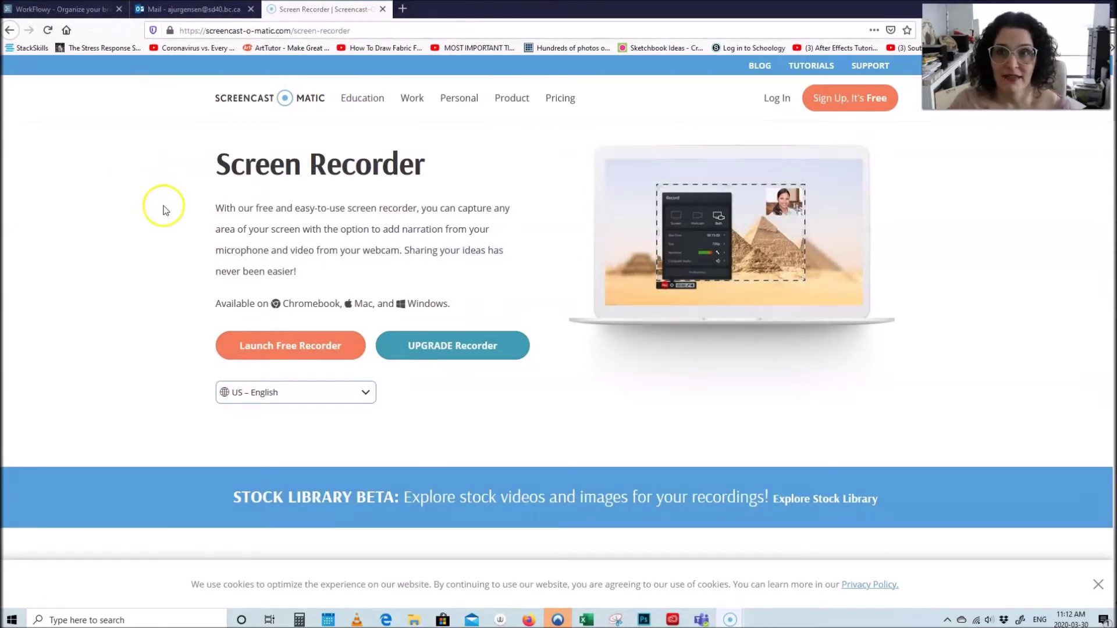
Step: Search Google for "screencastomatic", open the Screencast-O-Matic home page and start recording for free
click(366, 30)
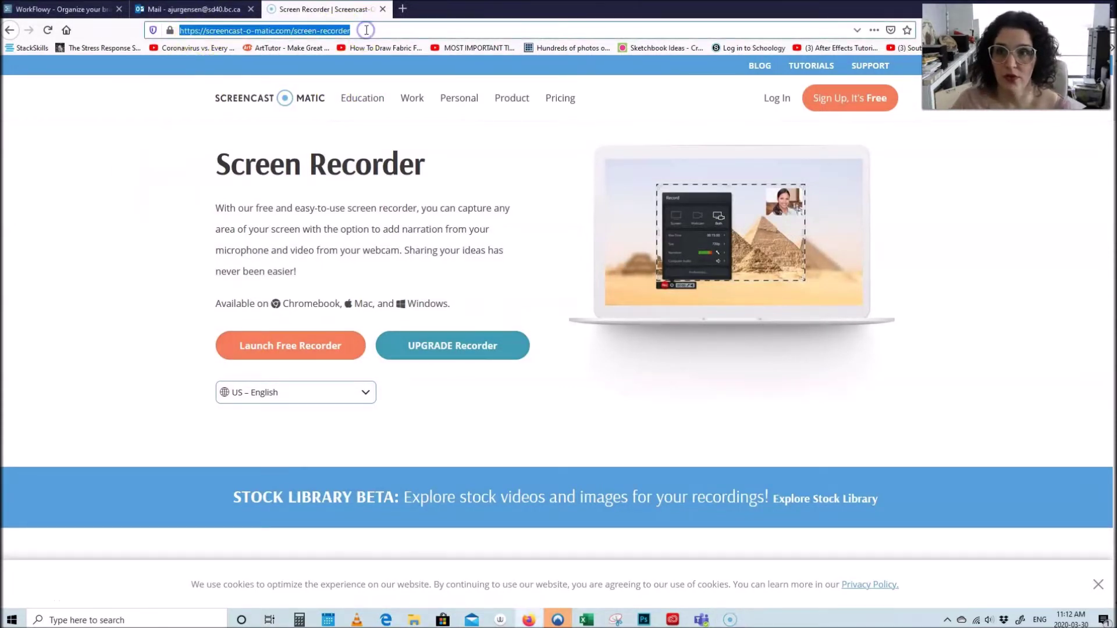
text(screen)
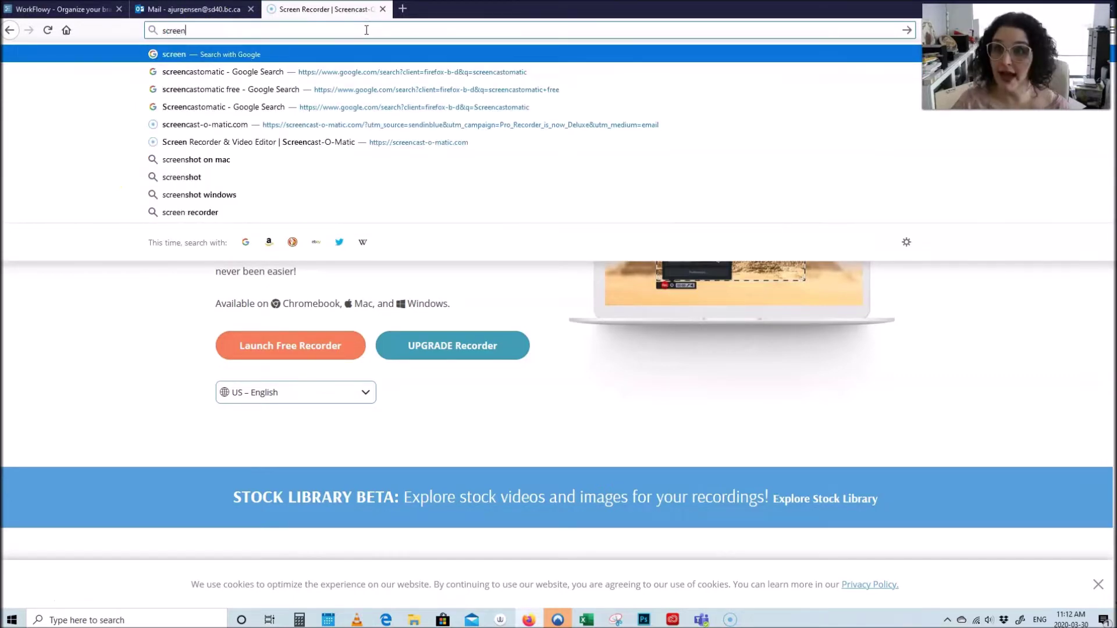
click(334, 71)
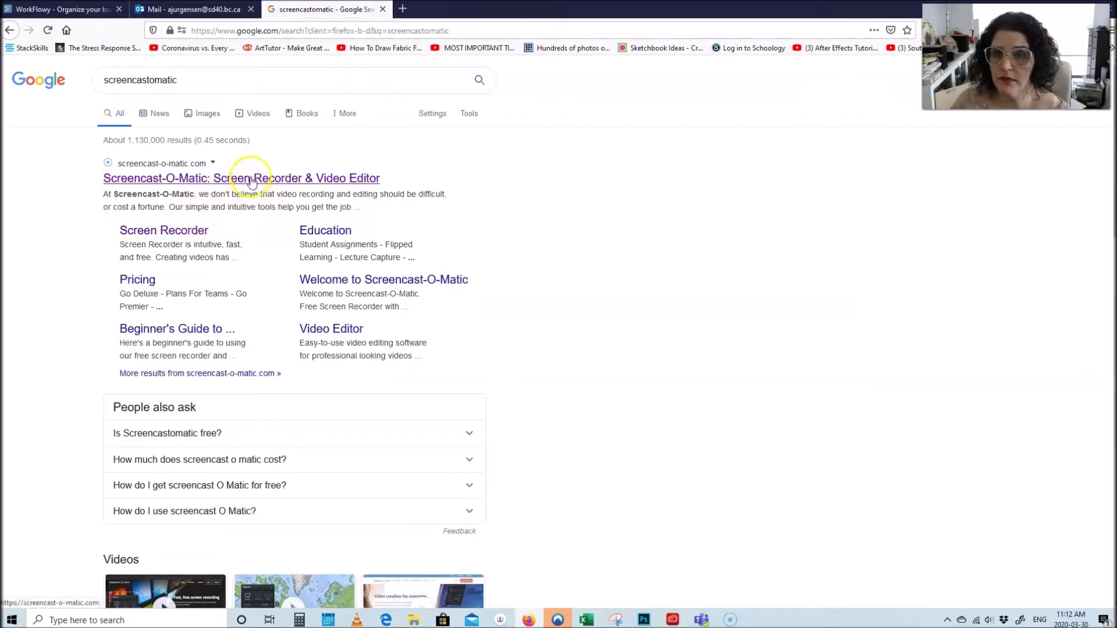
click(251, 181)
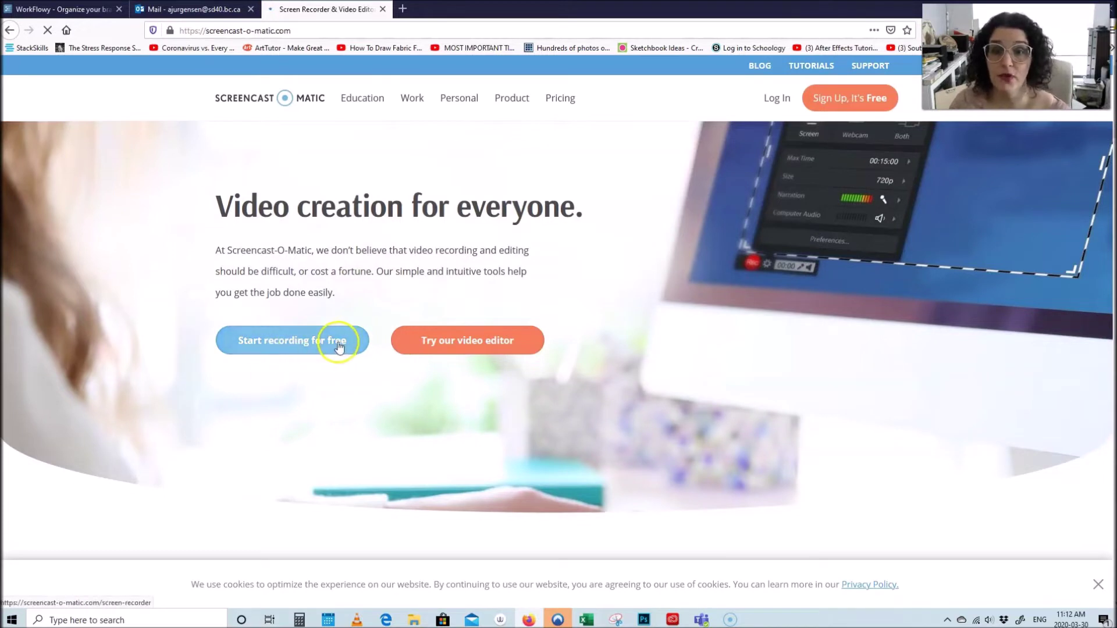
click(298, 347)
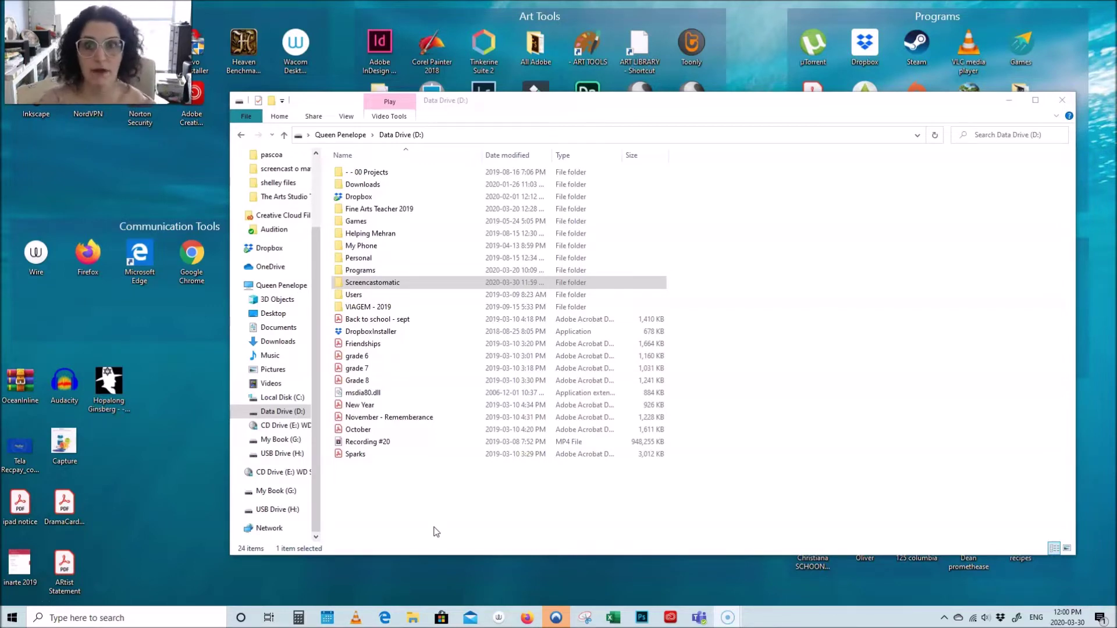
Step: Switch to File Explorer and open the Recordings folder inside Screencastomatic > Screencast-O-Matic on Data Drive (D:)
click(411, 500)
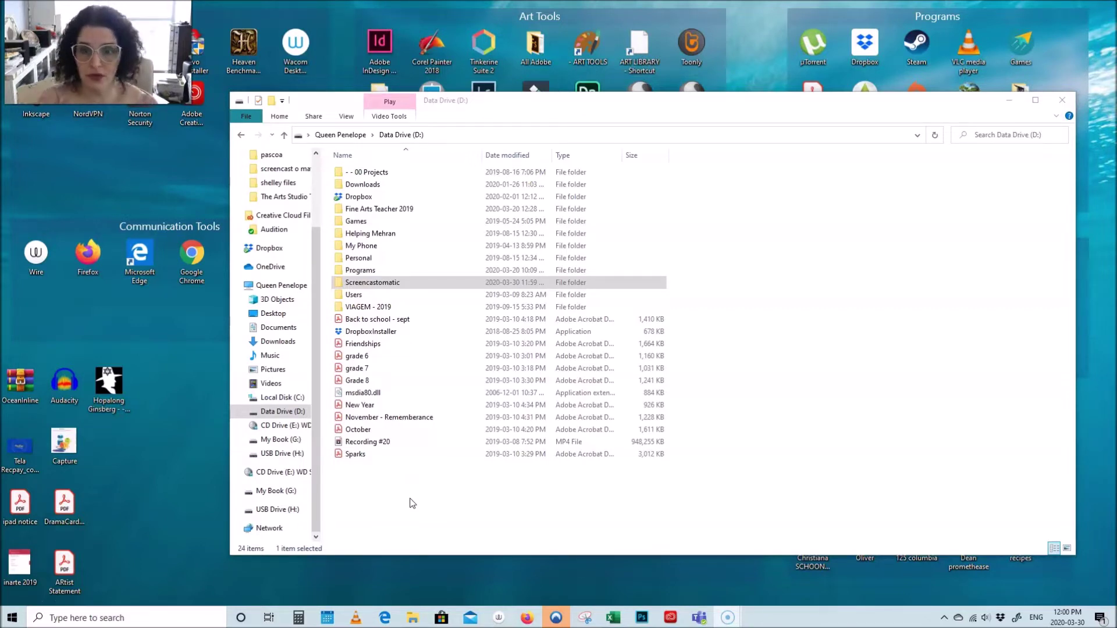
click(293, 413)
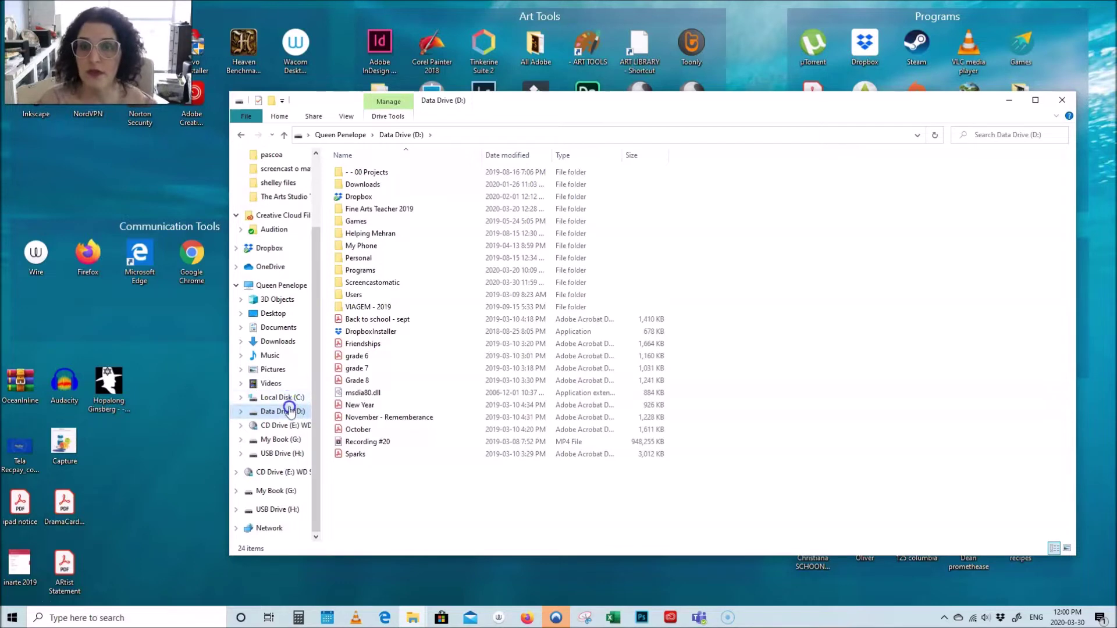
click(375, 283)
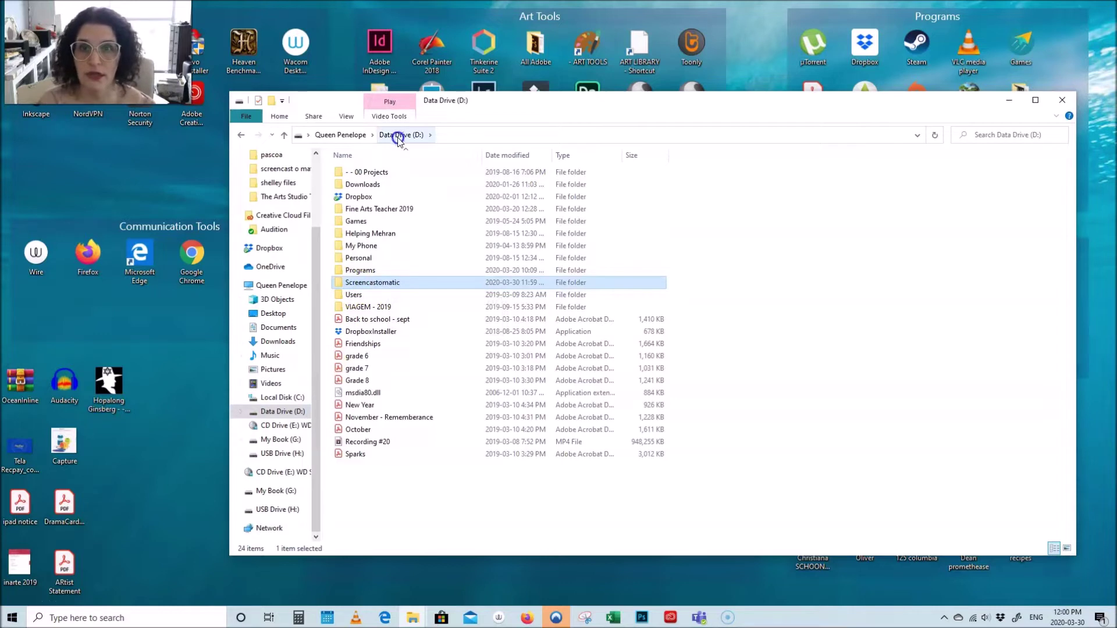
double_click(387, 283)
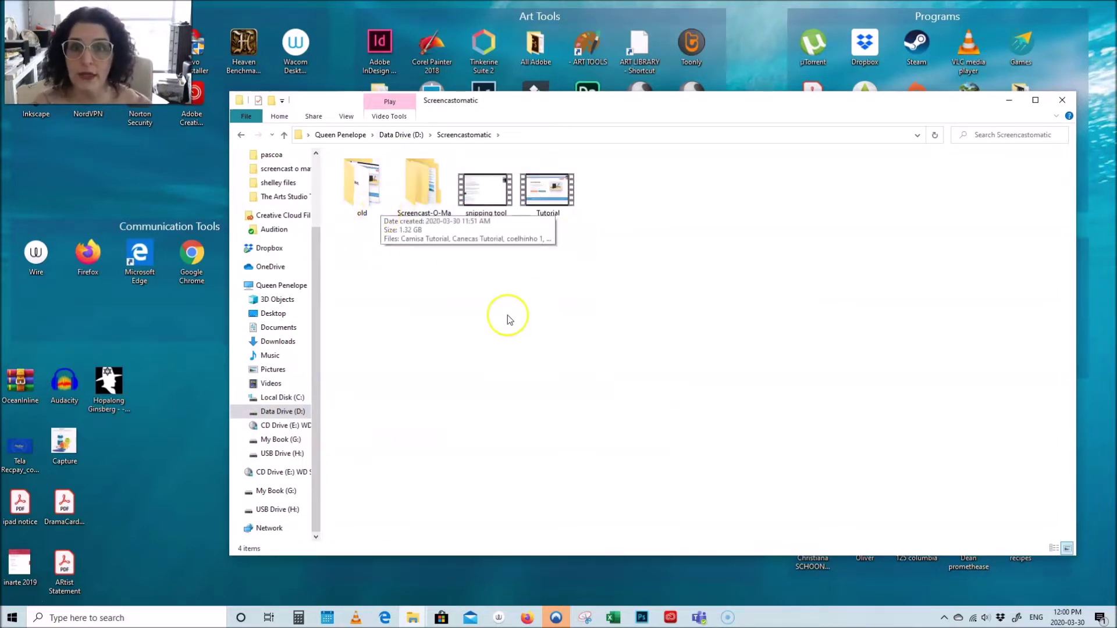
double_click(424, 187)
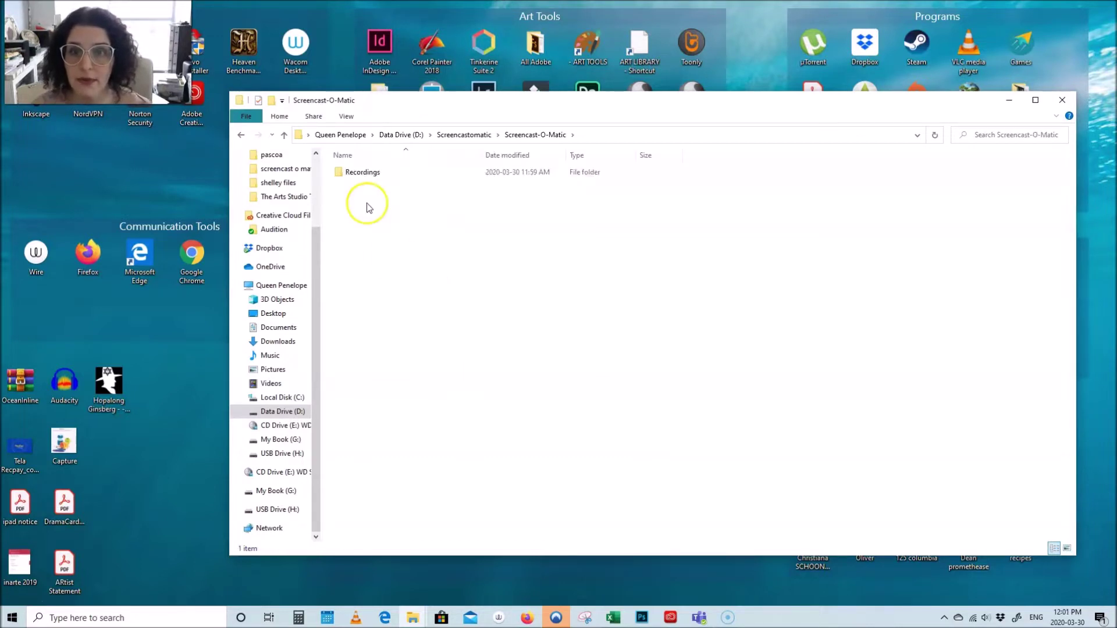
double_click(361, 172)
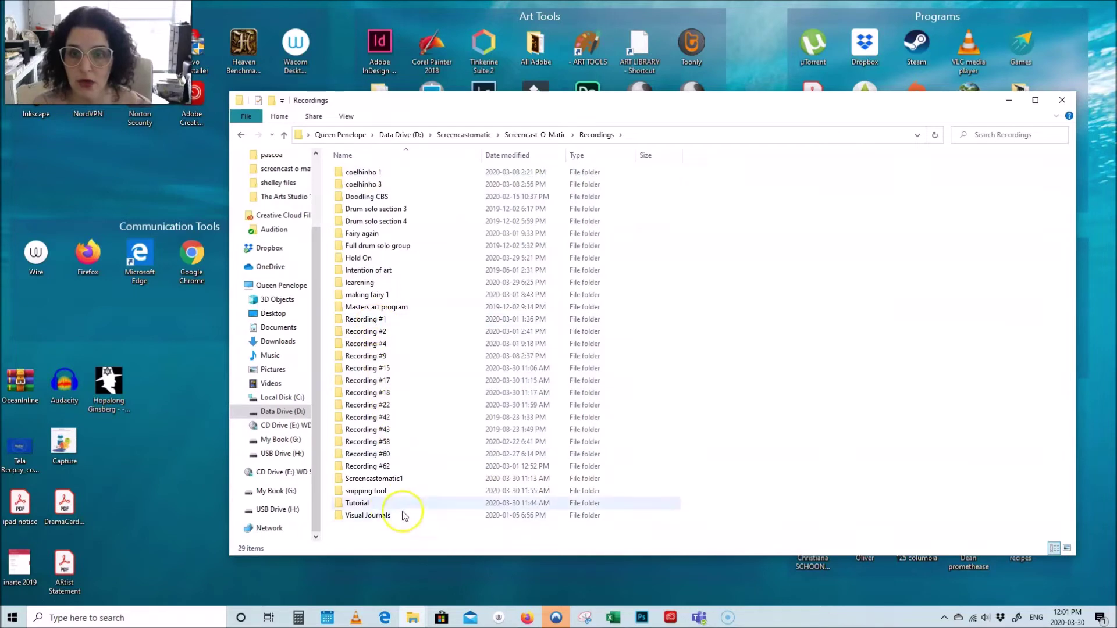
Step: Inspect the files in the data subfolder of Recording #62 and return to the Recordings folder
double_click(378, 465)
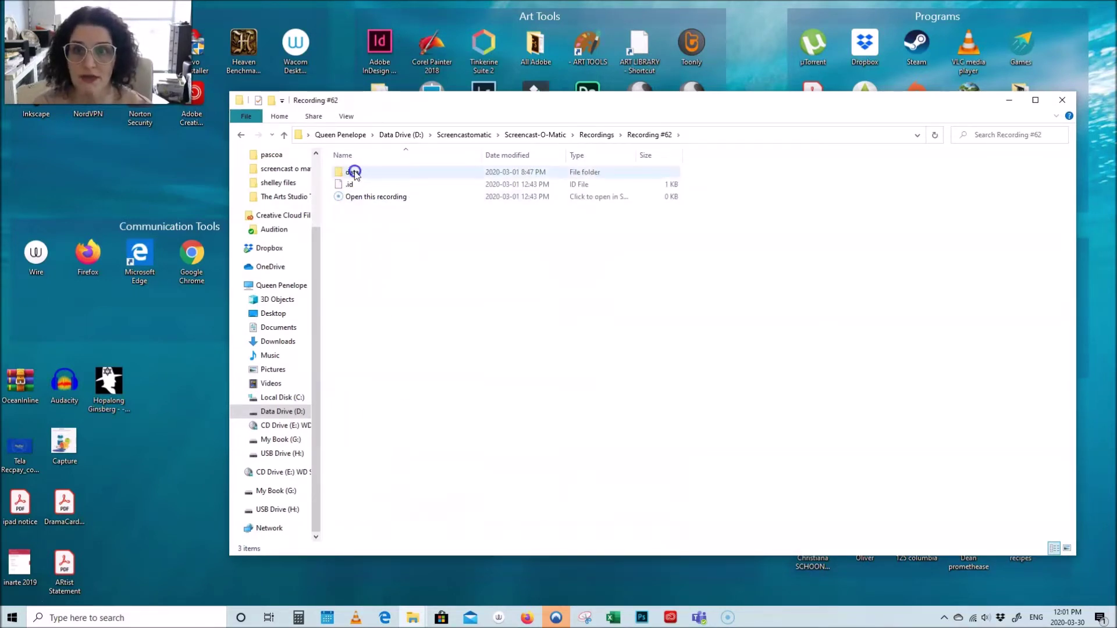
click(354, 174)
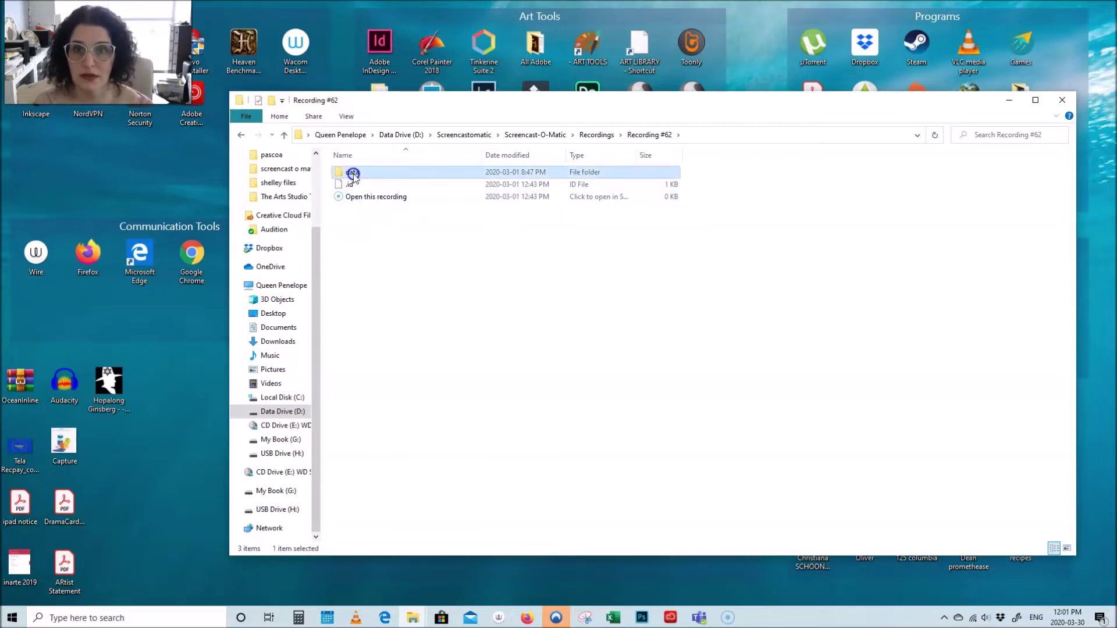
double_click(354, 174)
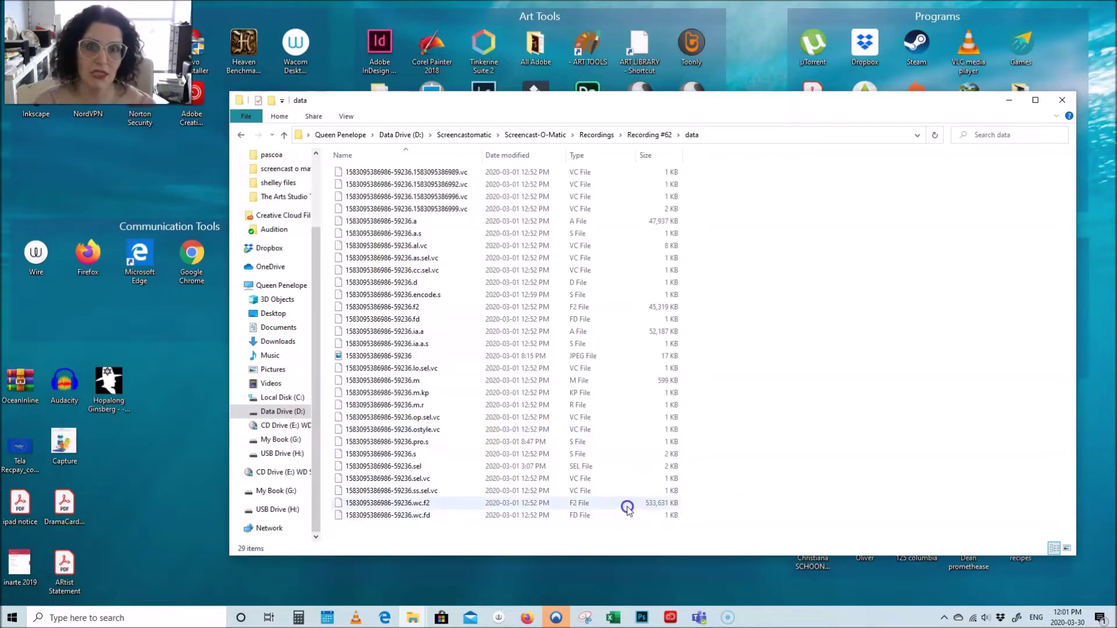
click(650, 135)
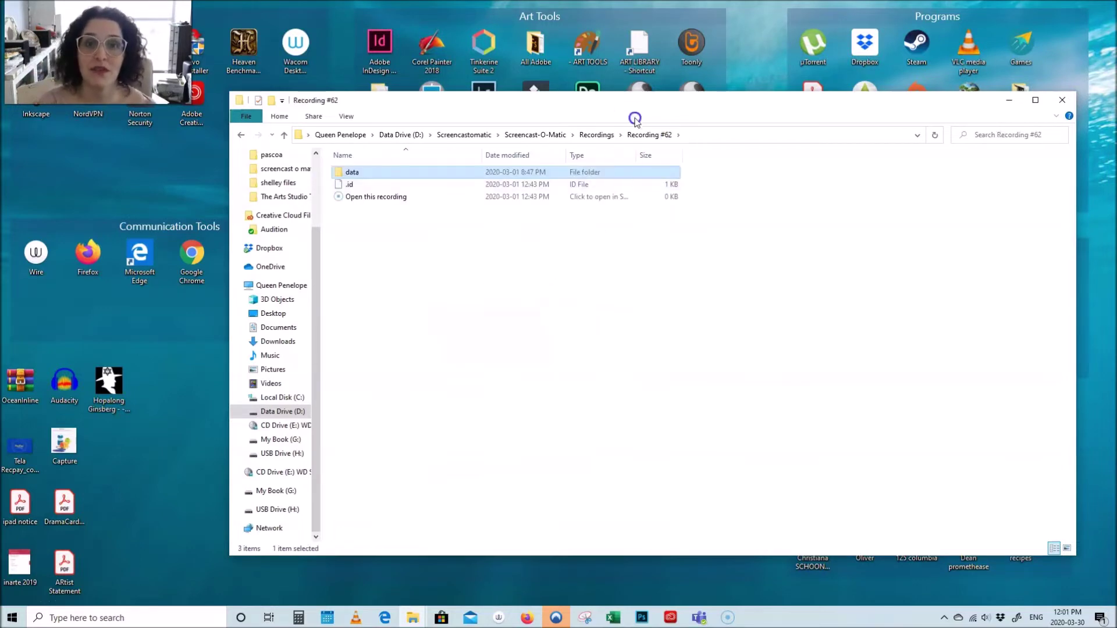
click(597, 135)
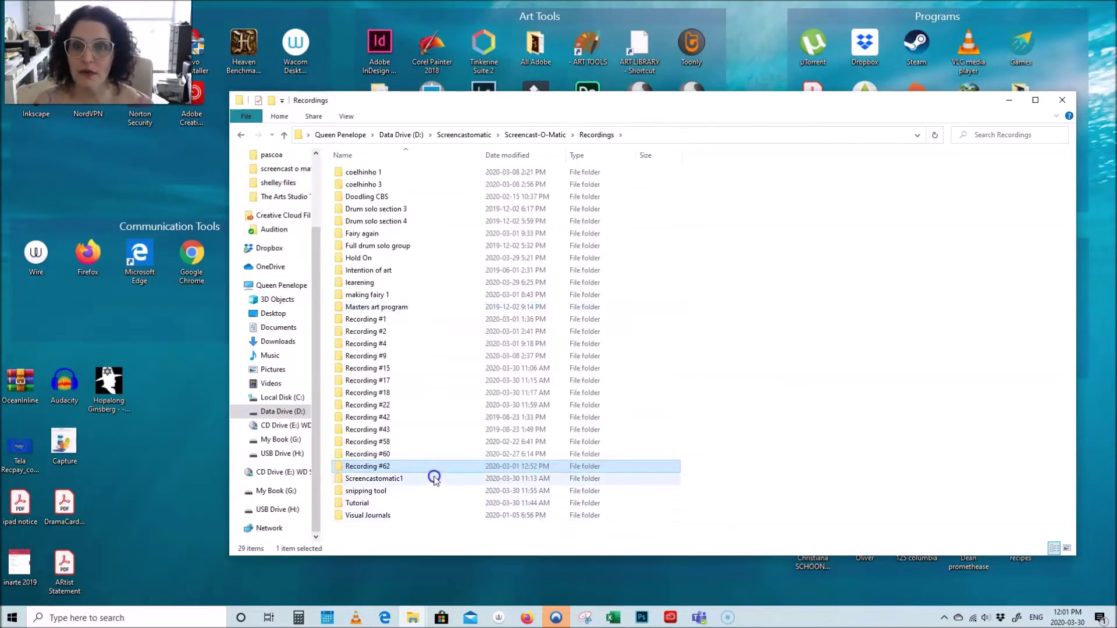
Step: Select the Recording #60 folder and the Recording #1 folder in turn to point out individual recordings
click(391, 455)
click(377, 321)
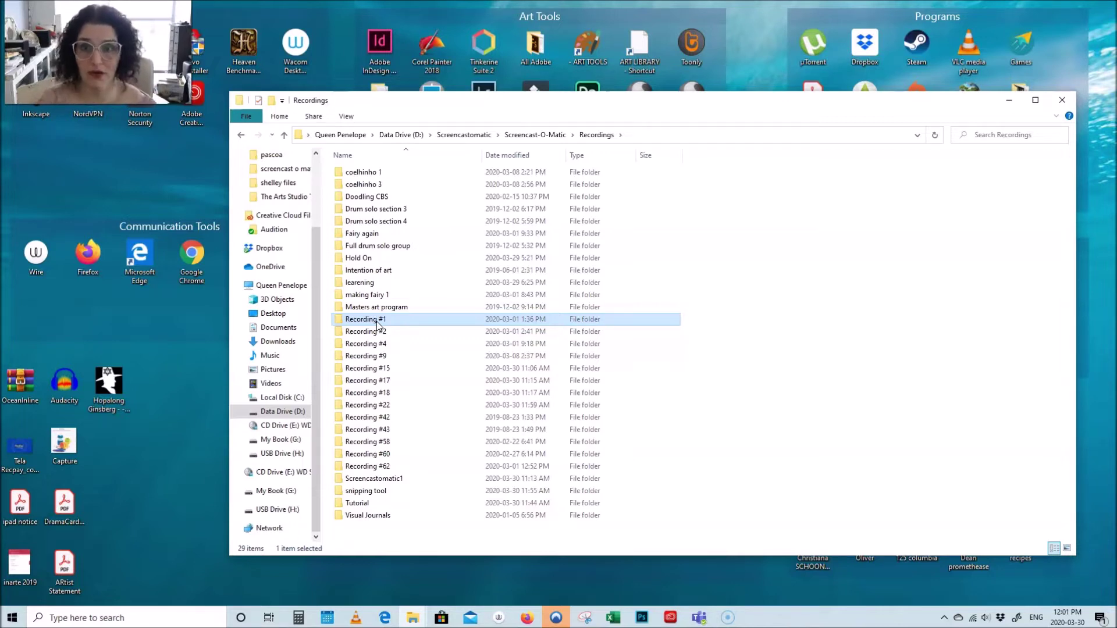
click(385, 321)
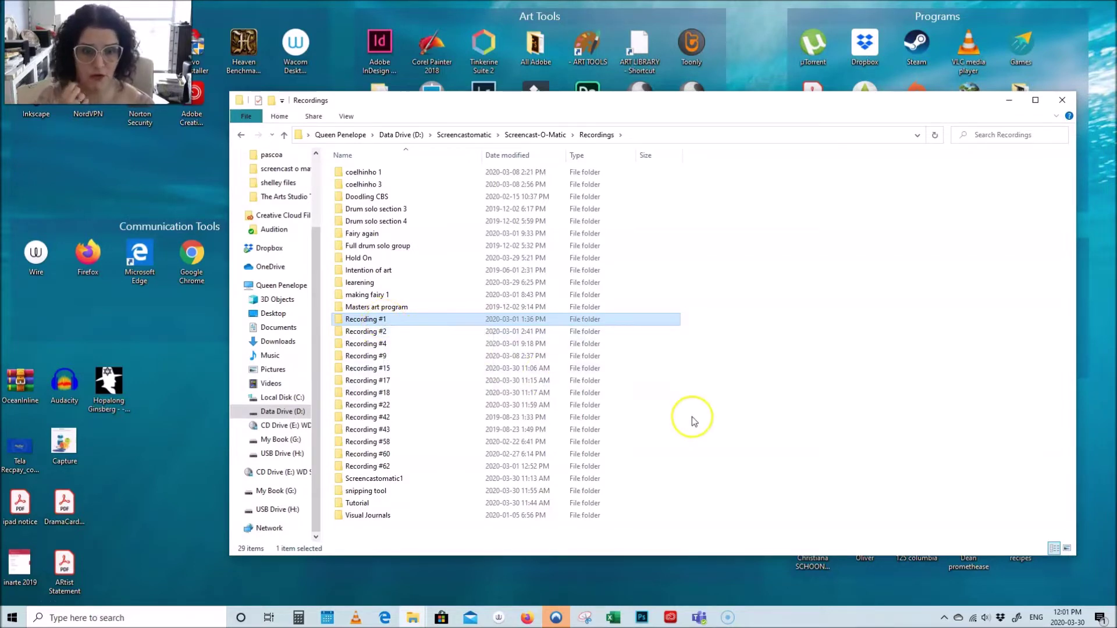
mouse_move(441, 318)
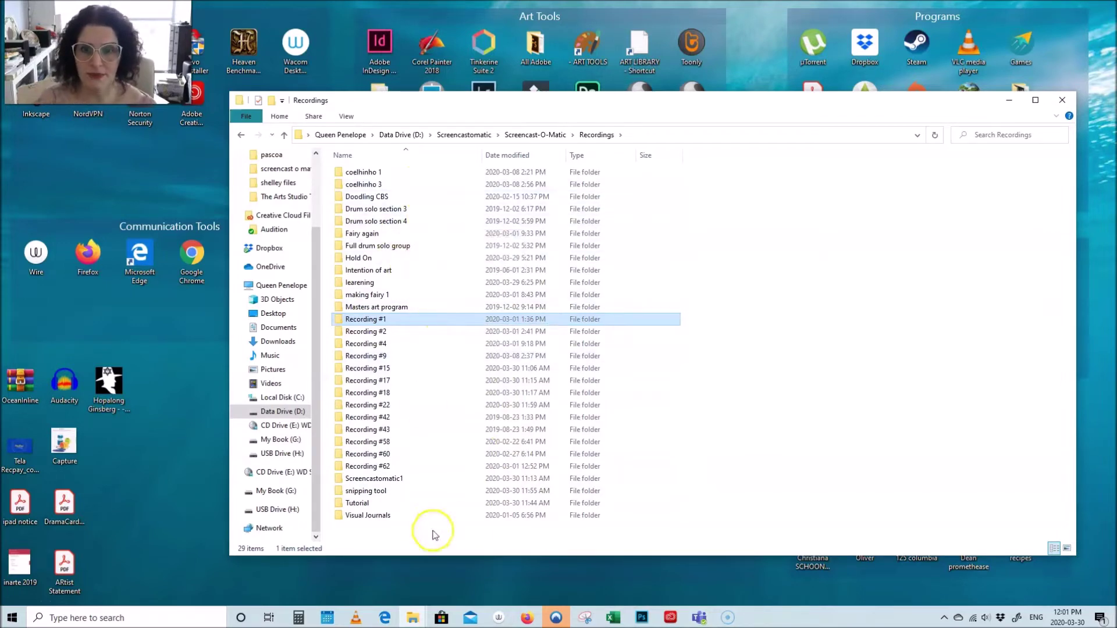
Step: Look inside the Tutorial recording folder and go back up to the Screencastomatic folder
double_click(407, 504)
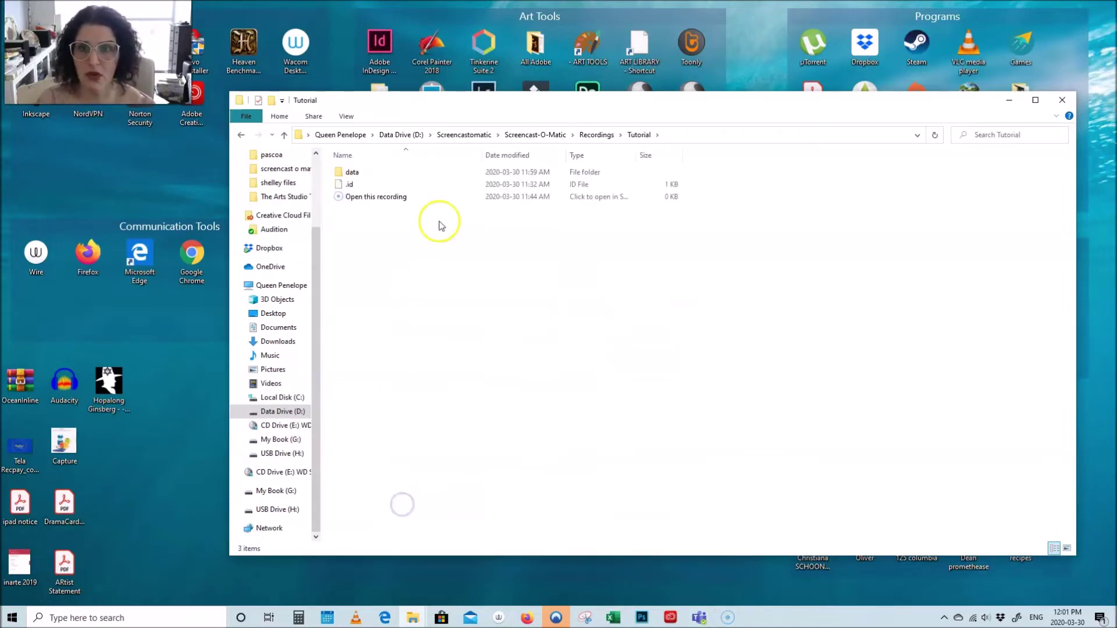
click(596, 134)
click(535, 135)
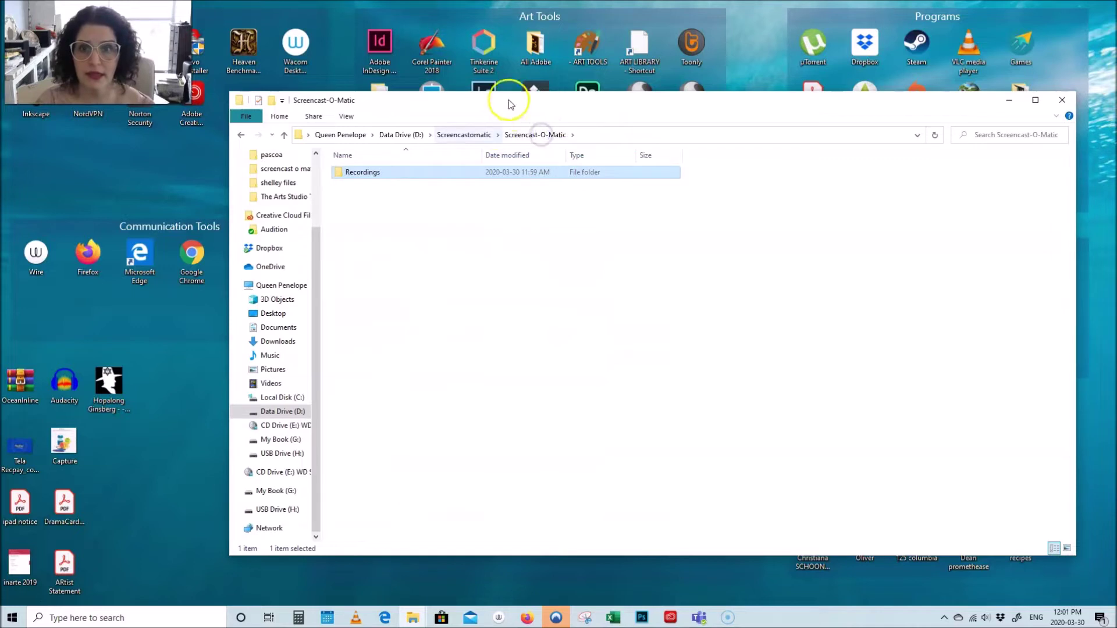
click(469, 134)
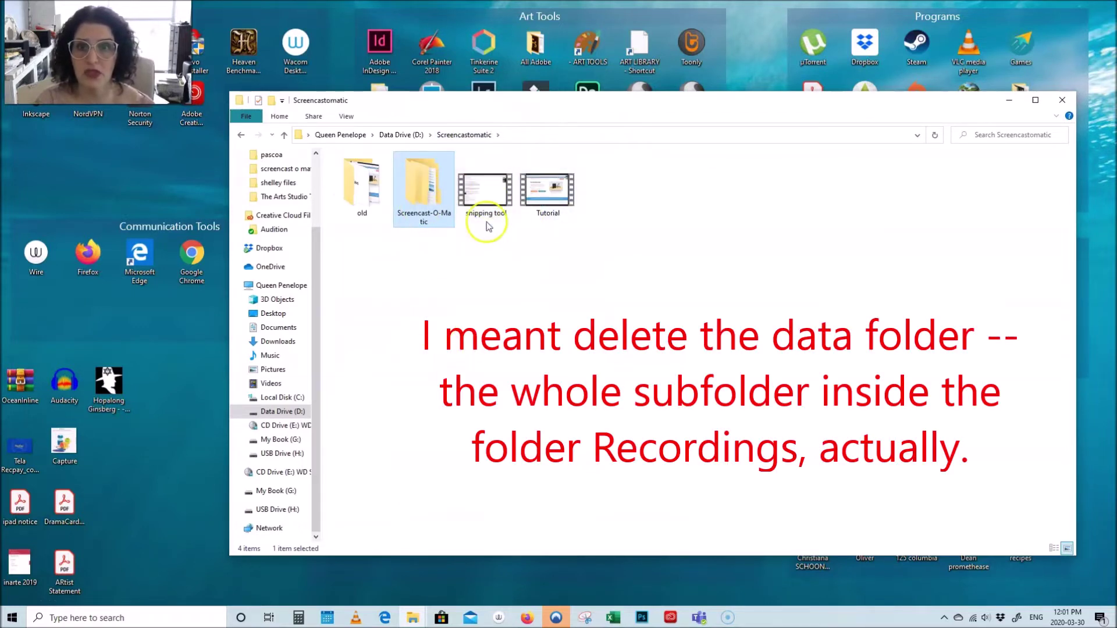
click(467, 134)
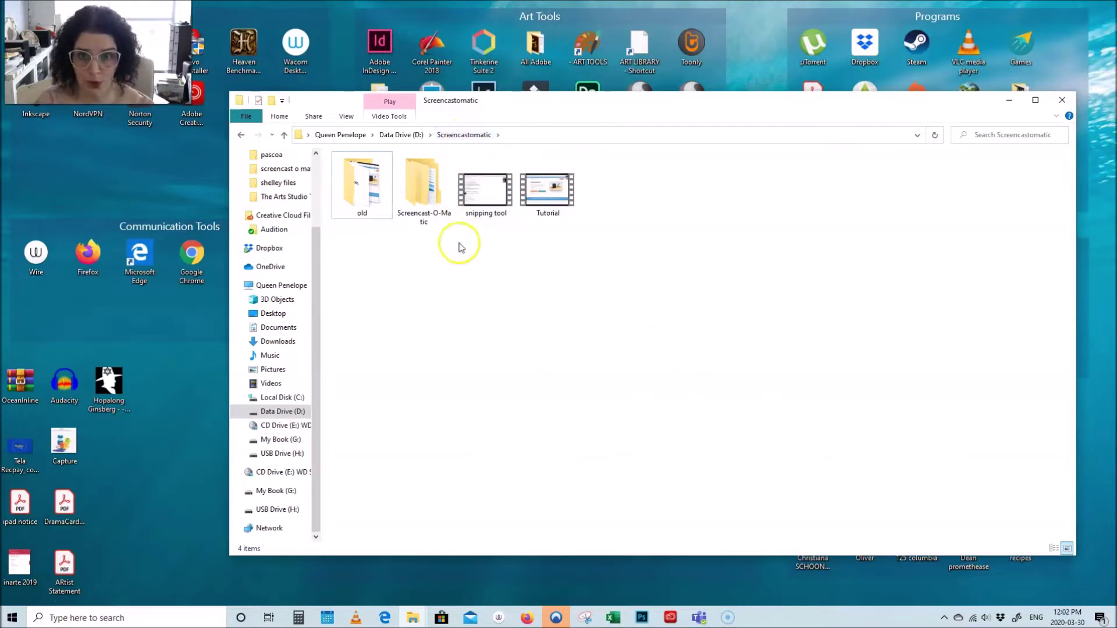
Step: Review the Recordings folder within Screencast-O-Matic again and return to the Screencastomatic folder
double_click(427, 185)
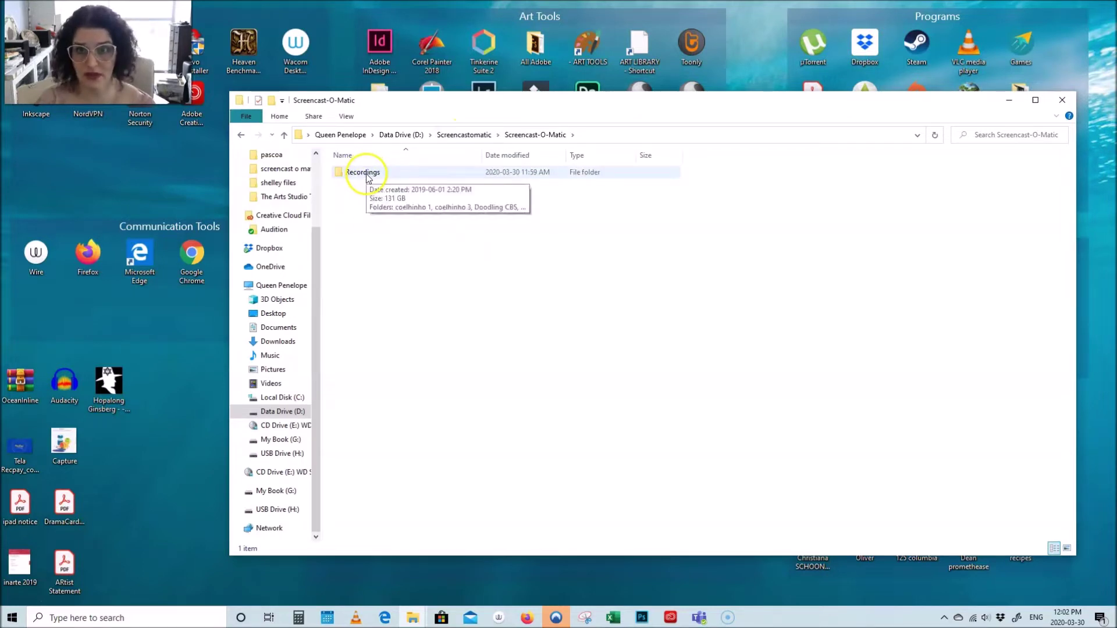
click(464, 134)
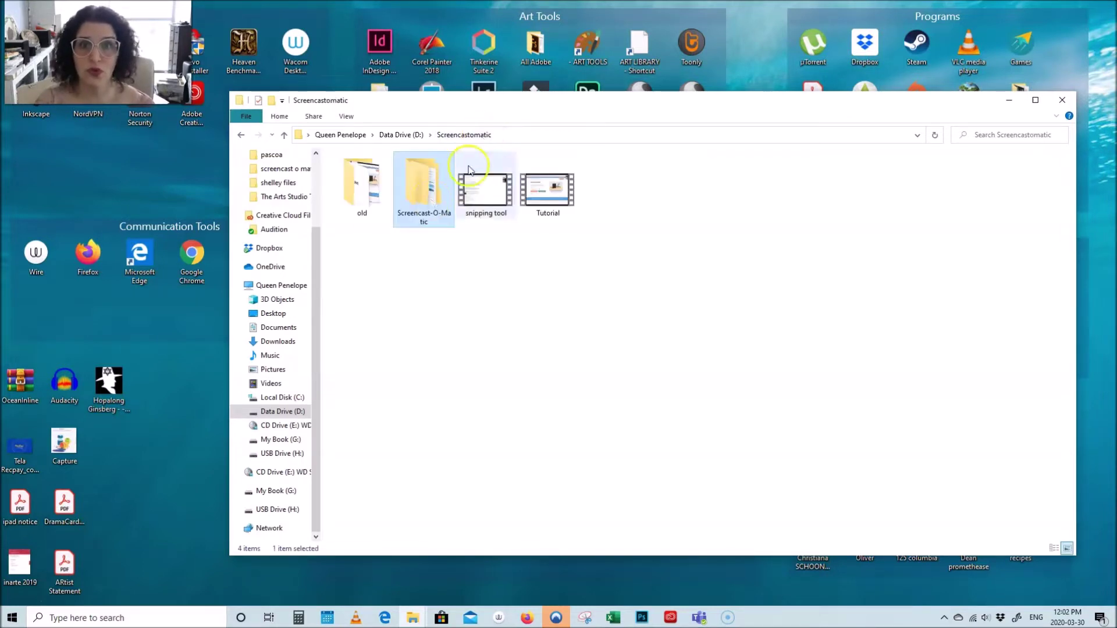
double_click(428, 192)
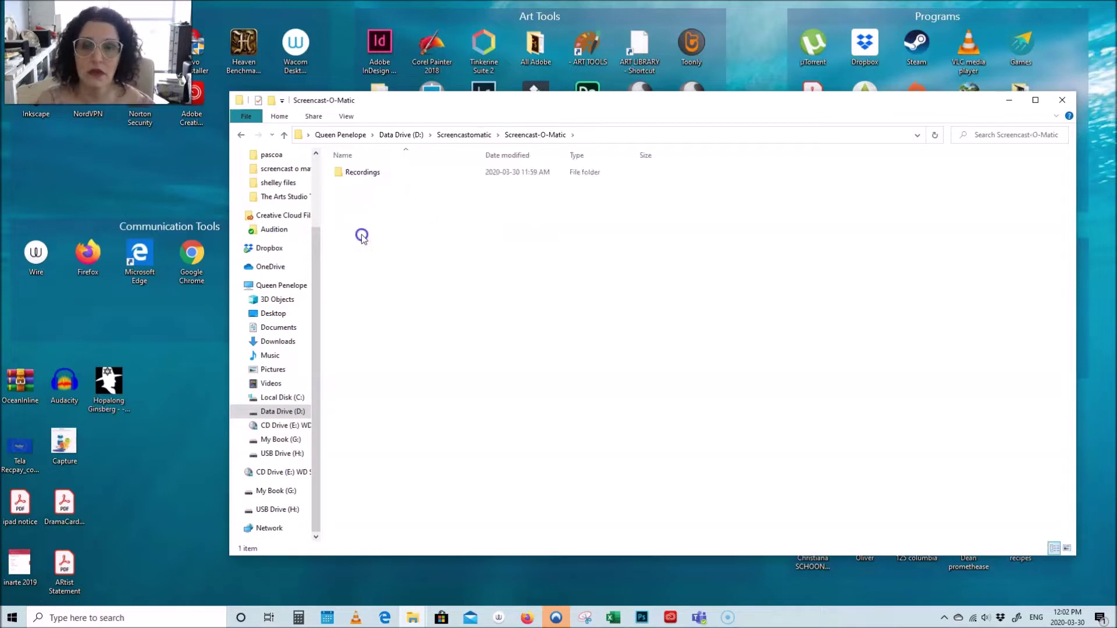
double_click(364, 175)
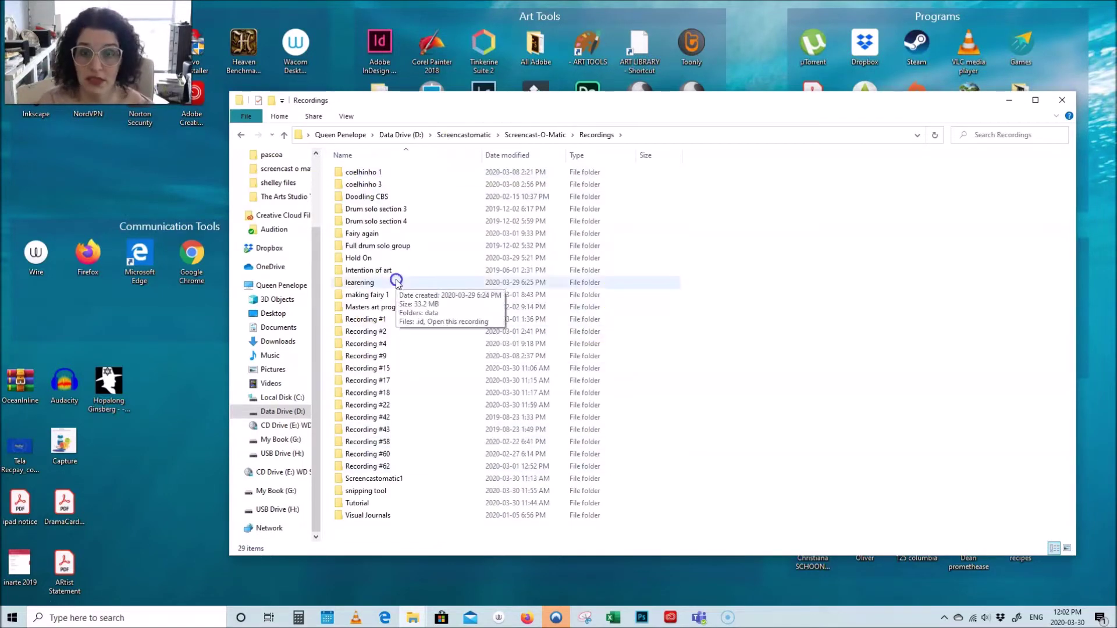
click(463, 135)
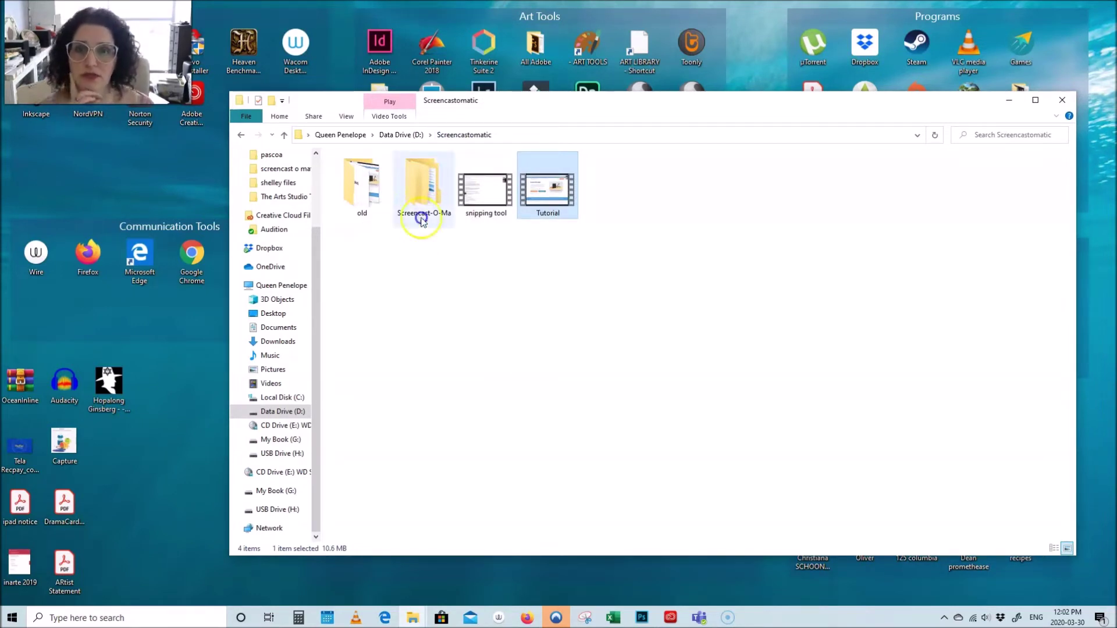
Step: Go back into Recordings and open the data subfolder of the coelhinho 1 recording
double_click(424, 189)
click(356, 173)
double_click(356, 173)
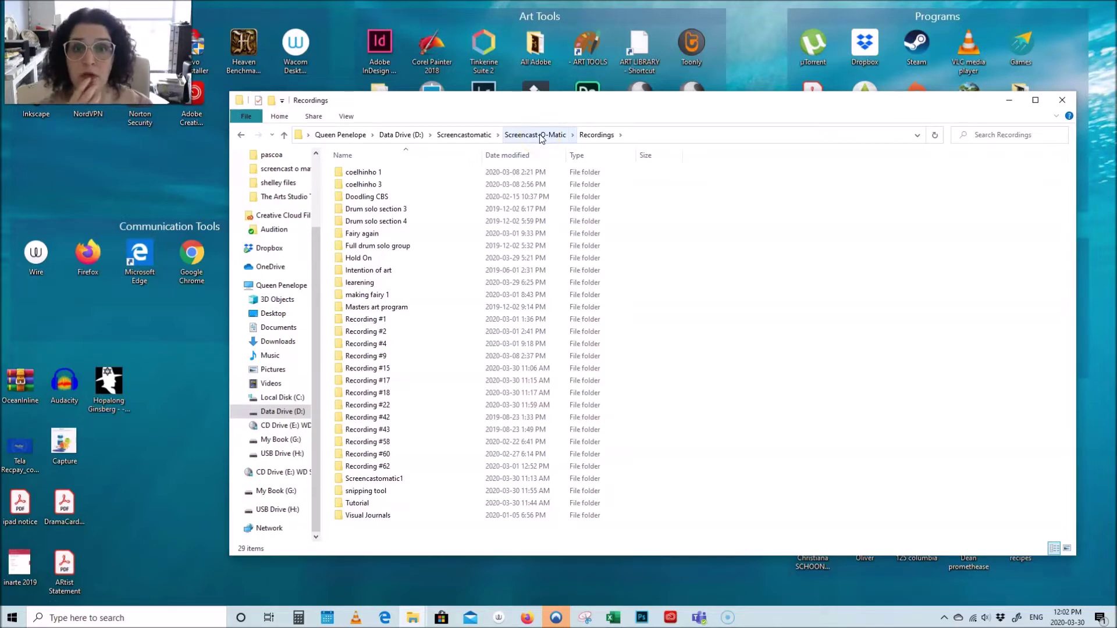
double_click(408, 173)
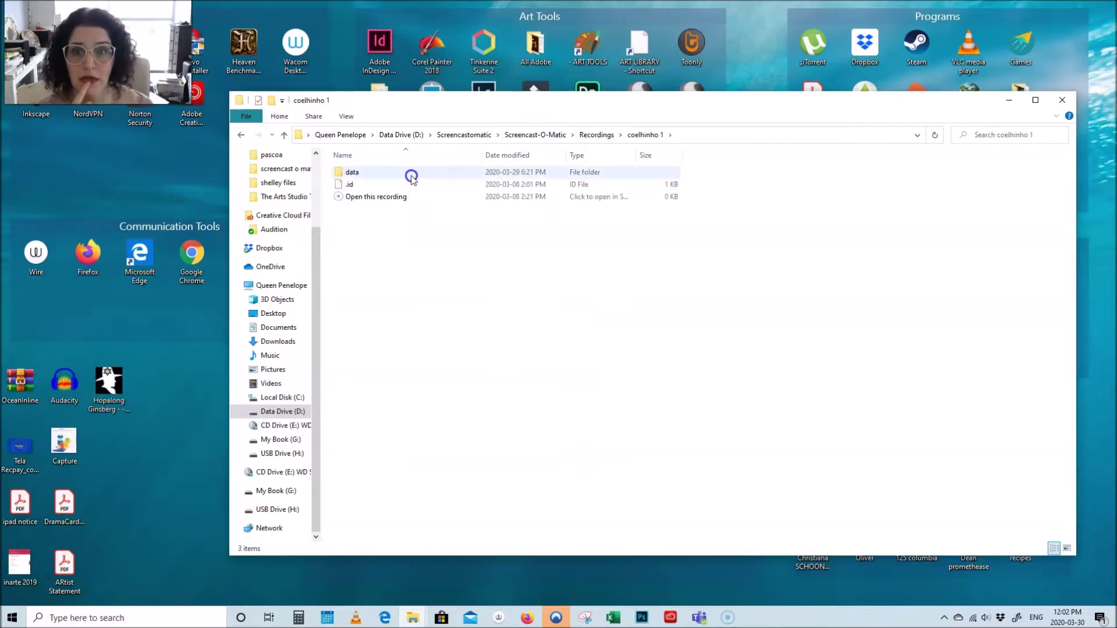
double_click(362, 174)
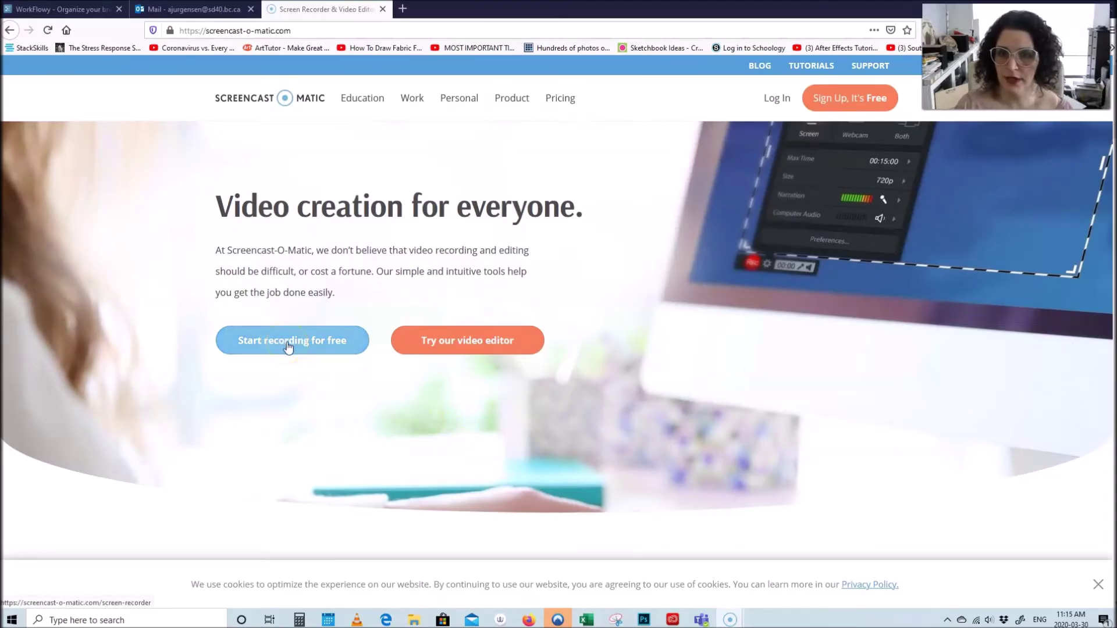
Step: Switch to the Screencast-O-Matic website, launch the free recorder and open its Computer Audio options
click(288, 341)
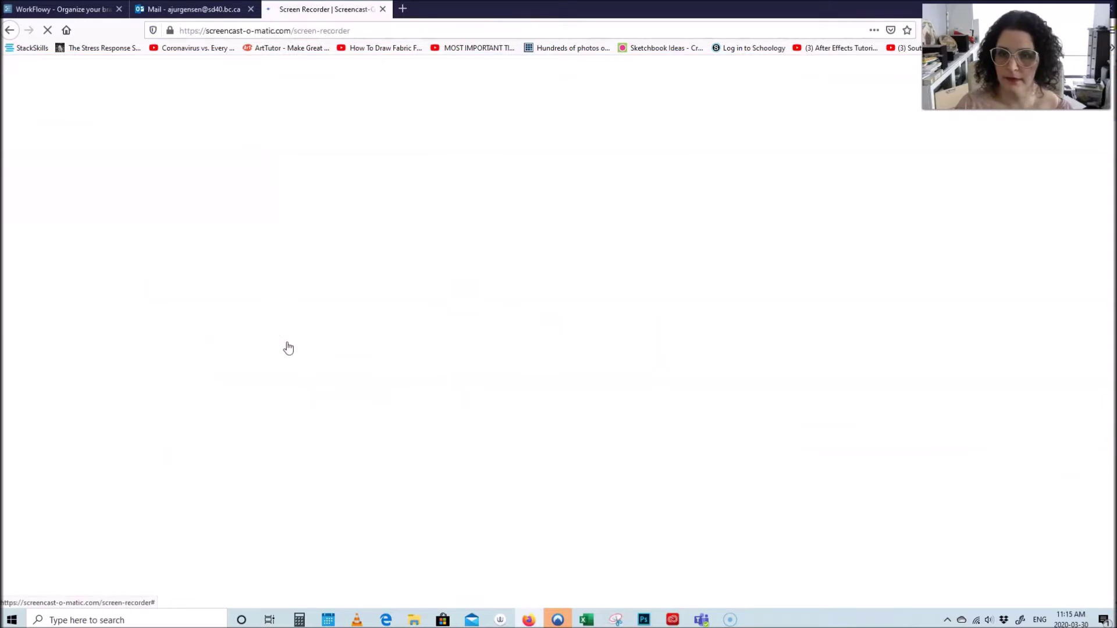
click(297, 345)
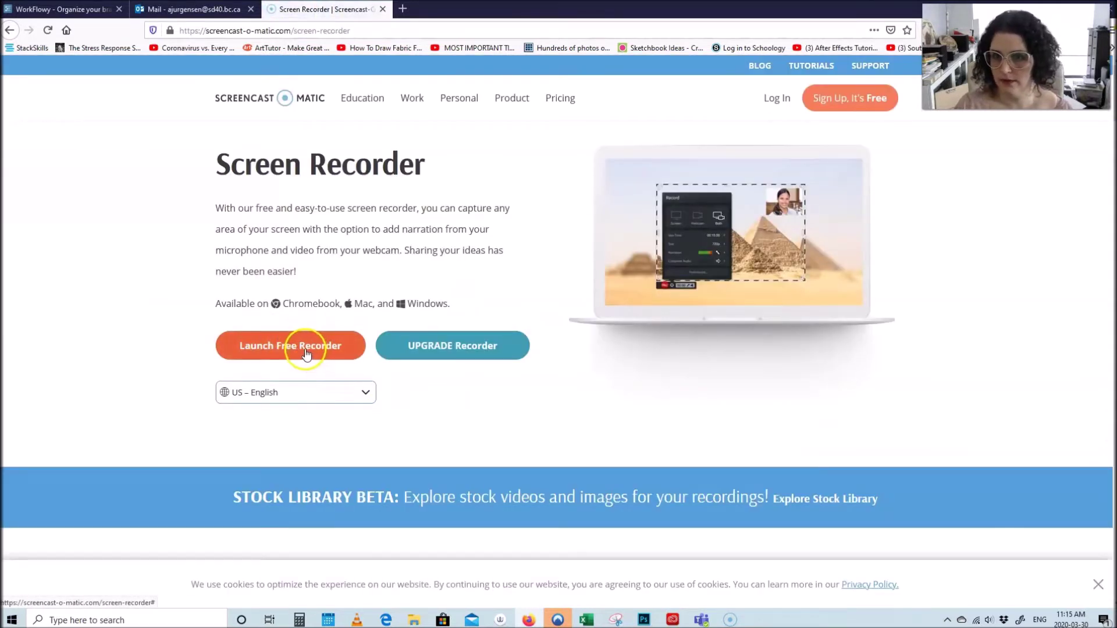
click(304, 348)
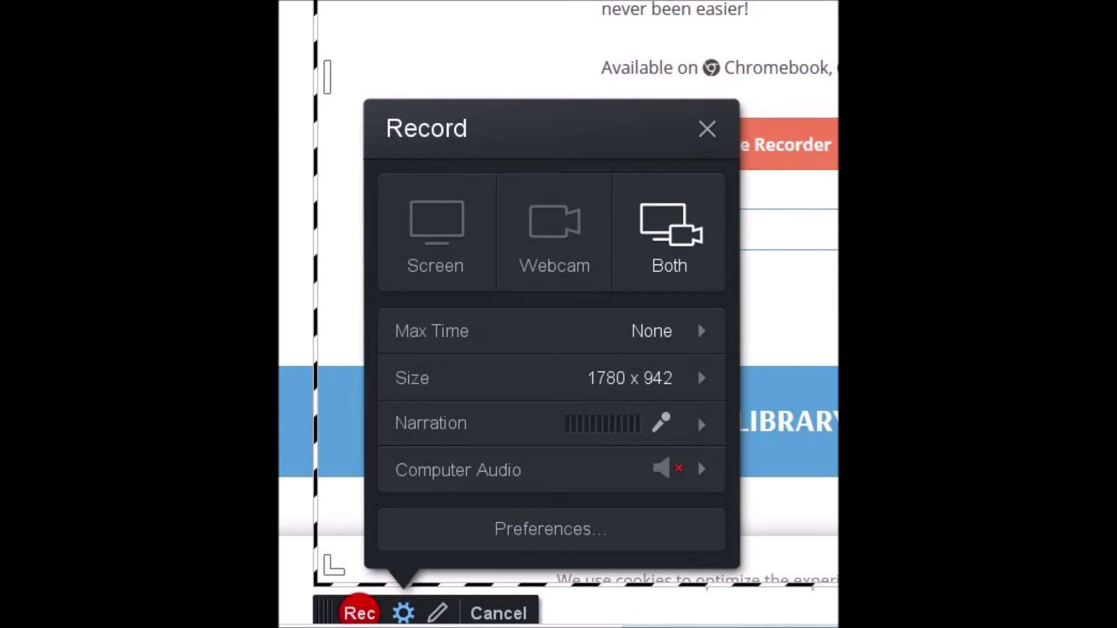
click(697, 458)
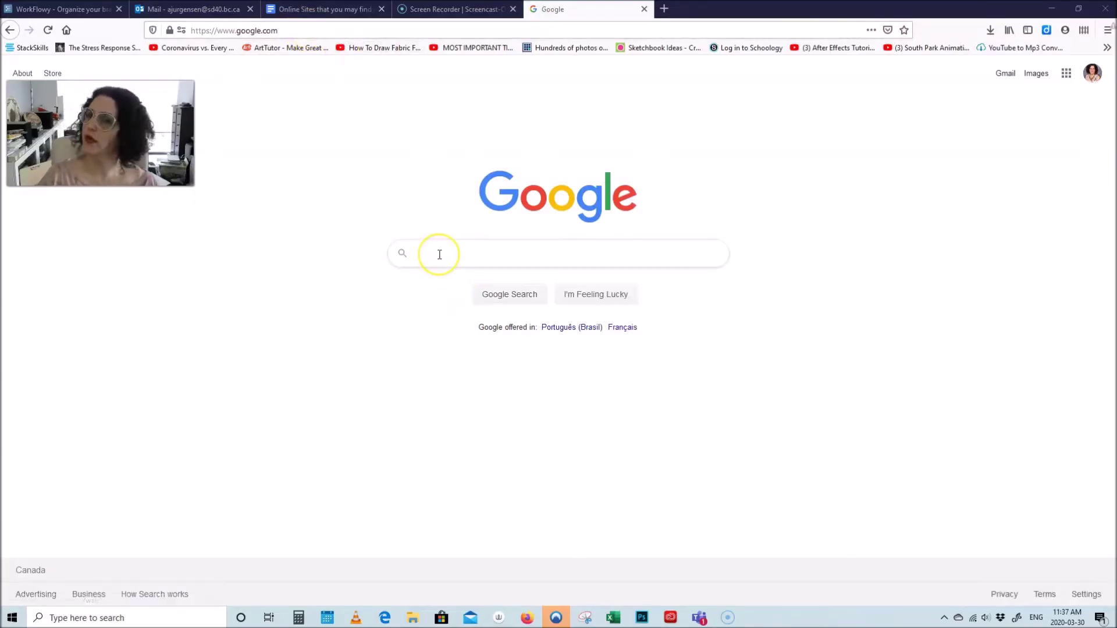
Step: Search Google for "seesaw"
click(448, 252)
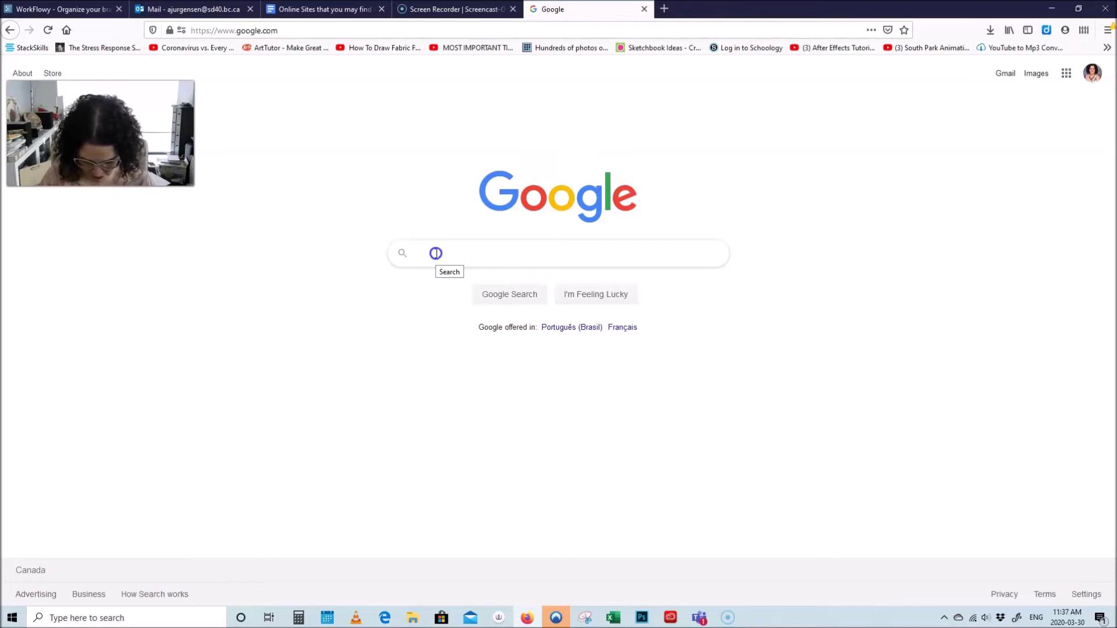
text(seesaw)
key(Return)
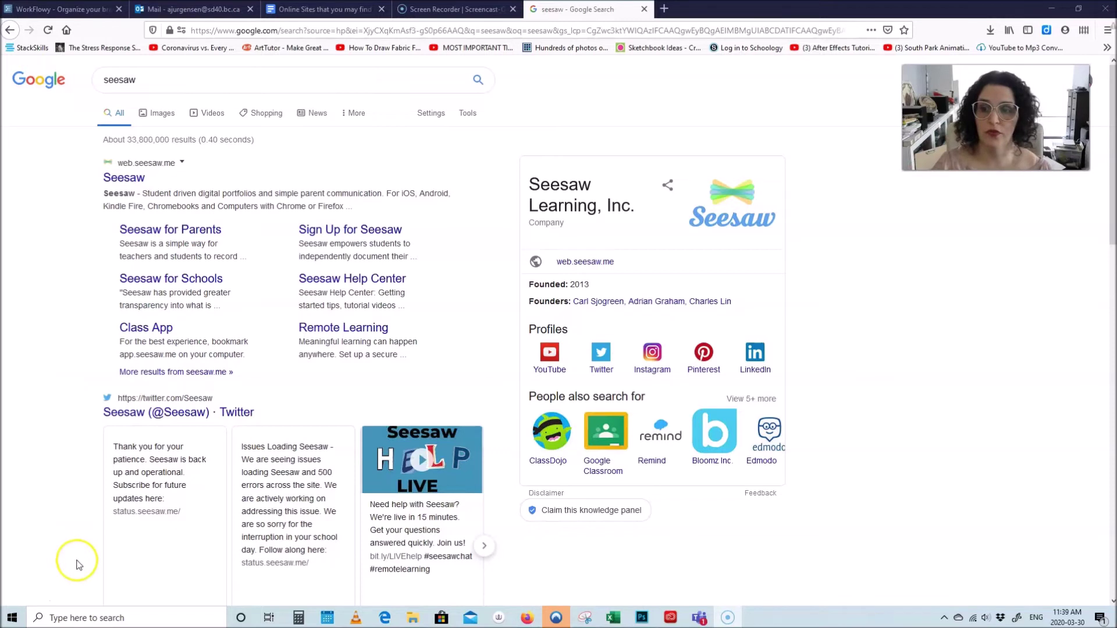
Step: End the screen recording and choose to save it as a video file with the filename Tutorial
click(21, 603)
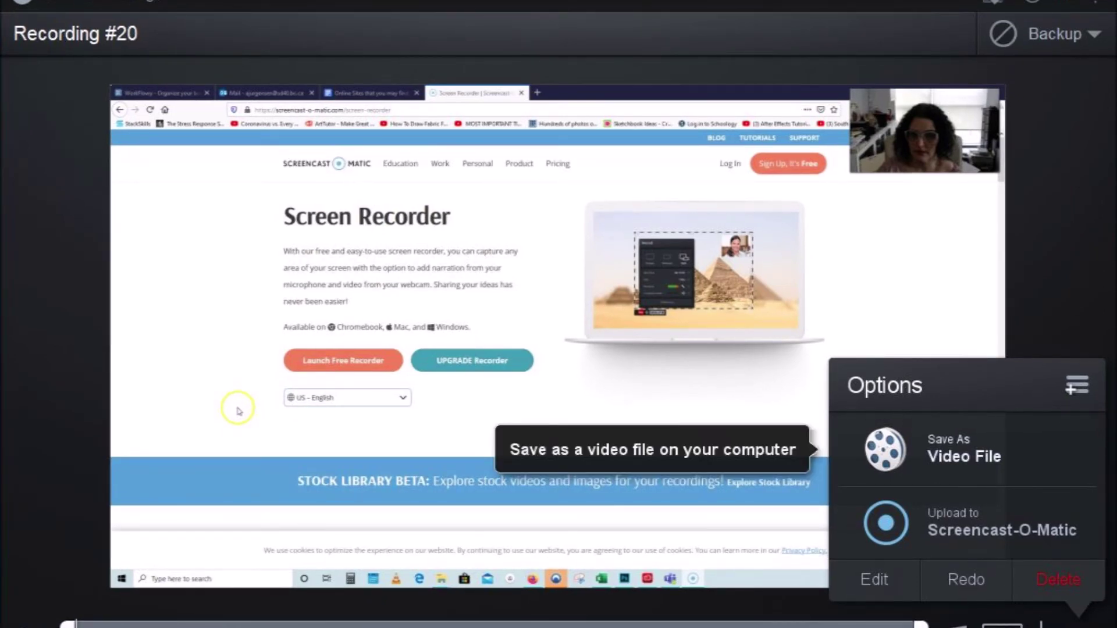
click(954, 449)
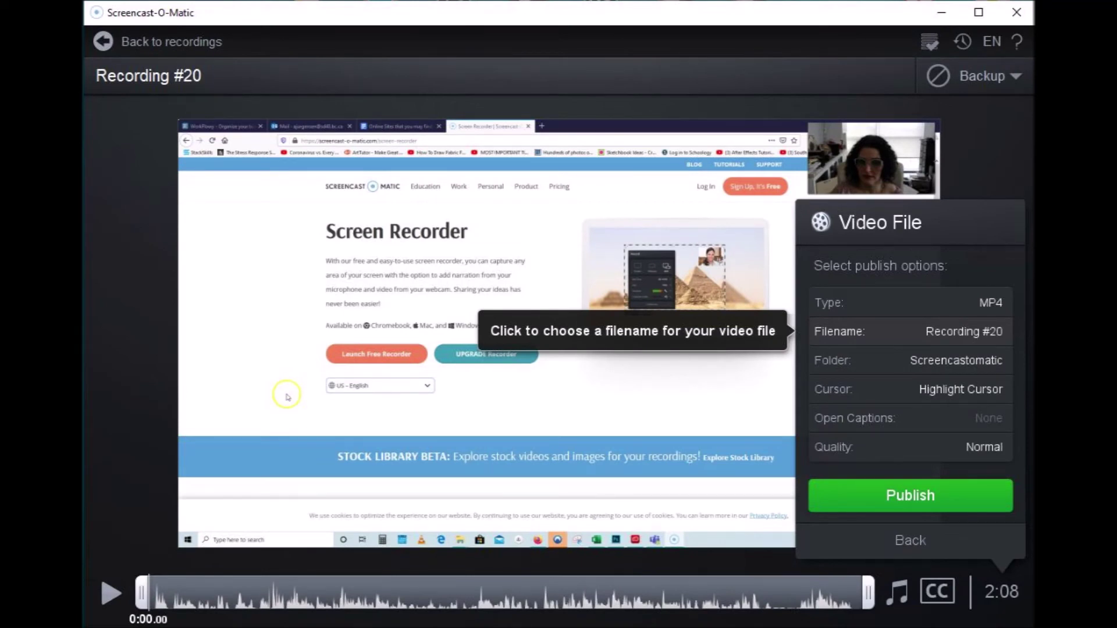
click(907, 331)
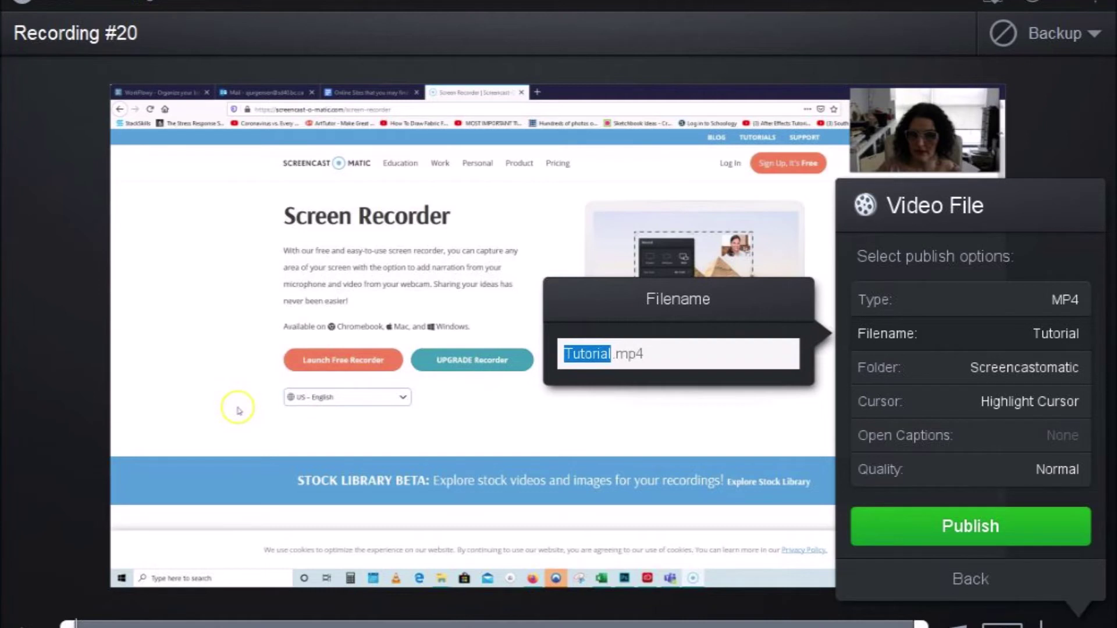
key(Return)
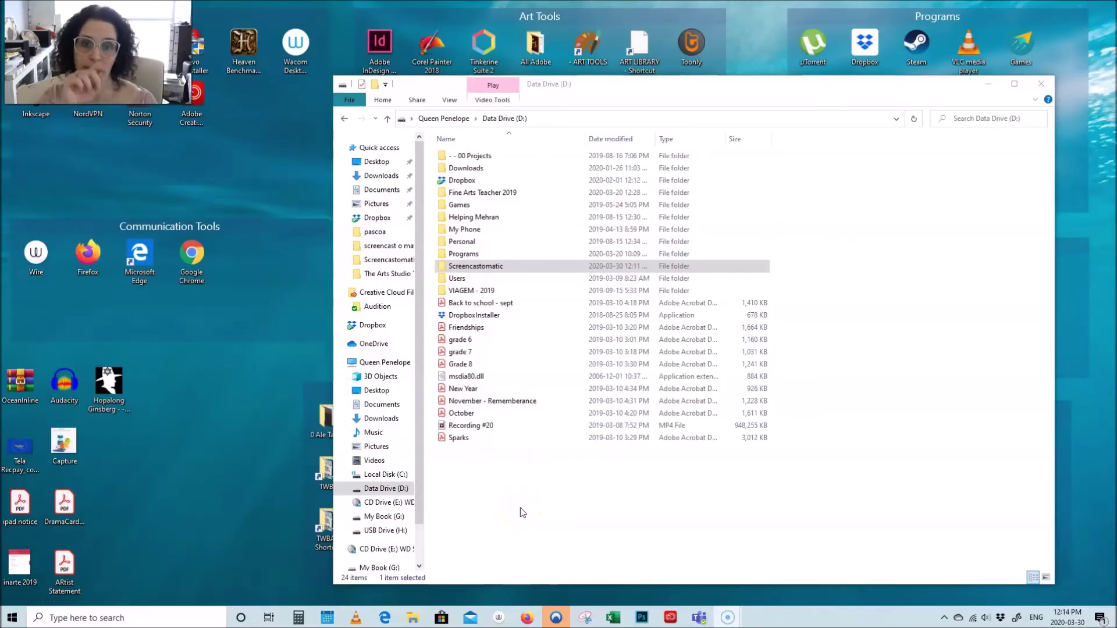
Step: Open the Screencastomatic folder on Data Drive (D:), preview the Tutorial video, pause it and minimize the player
click(488, 268)
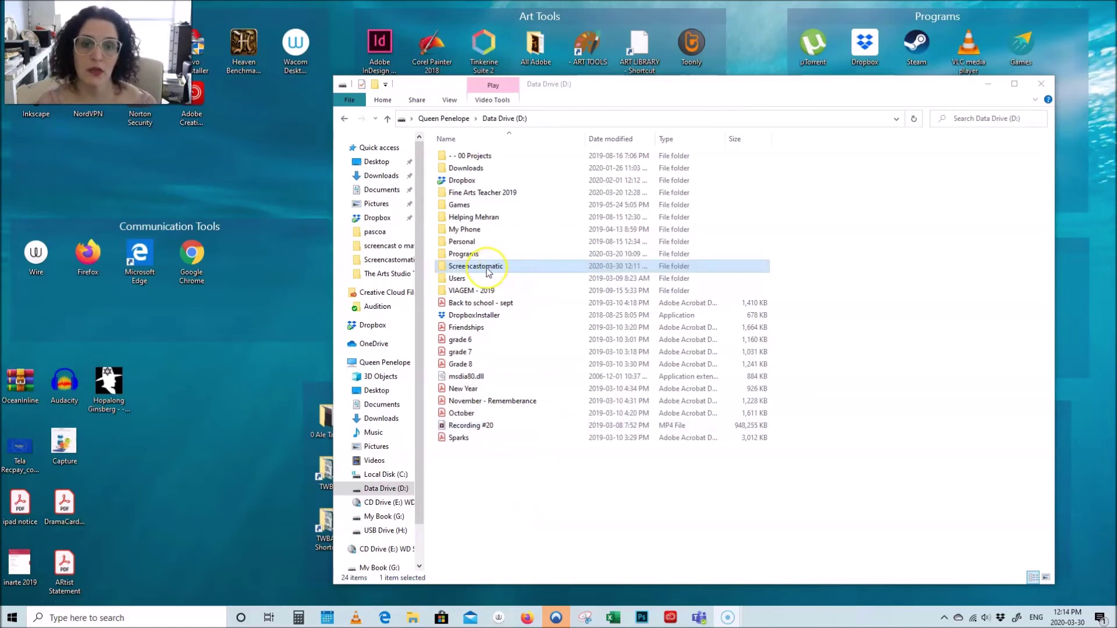
double_click(487, 268)
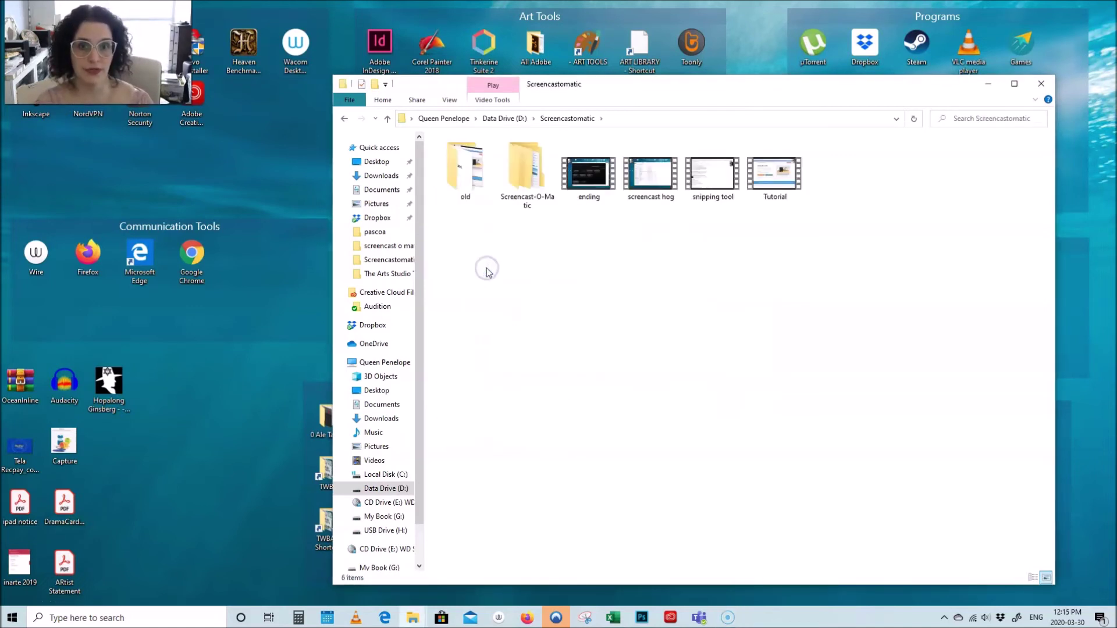
double_click(774, 174)
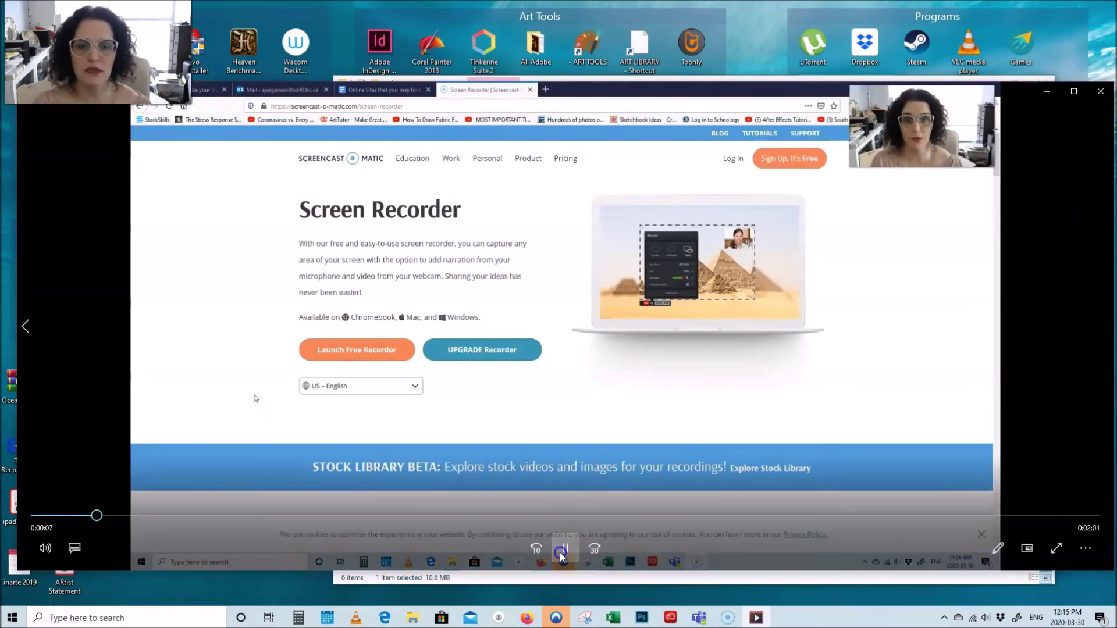
click(685, 456)
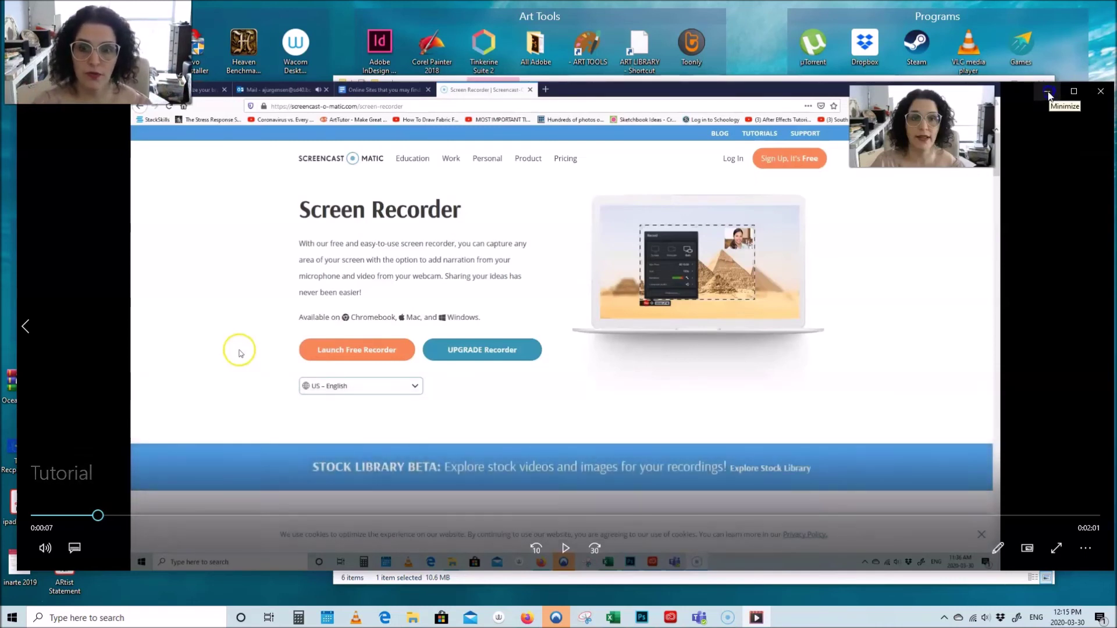
click(1047, 91)
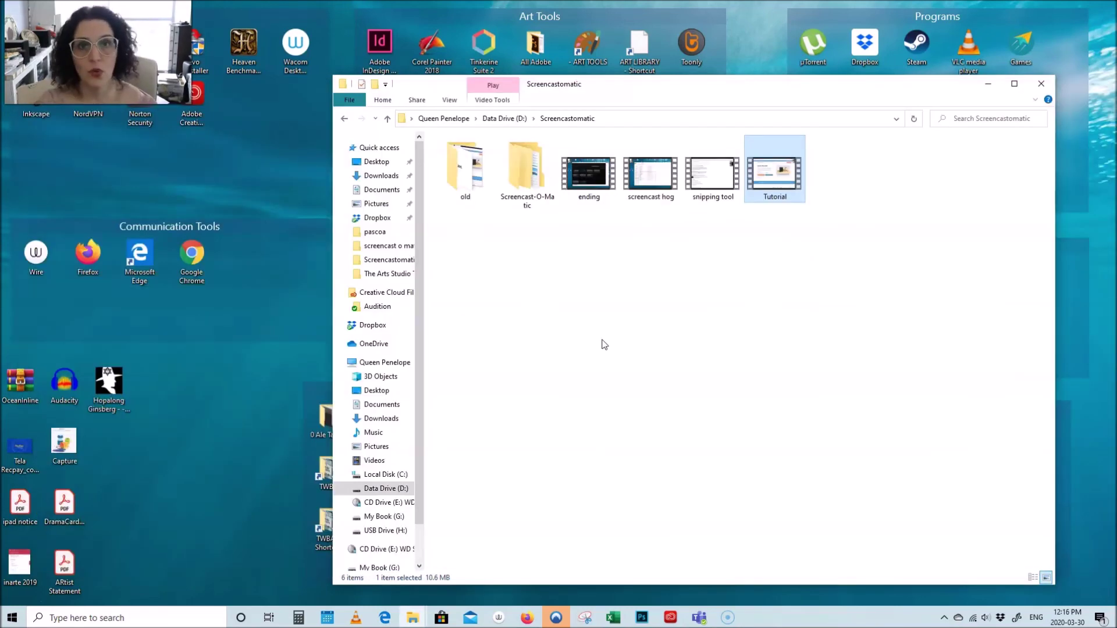